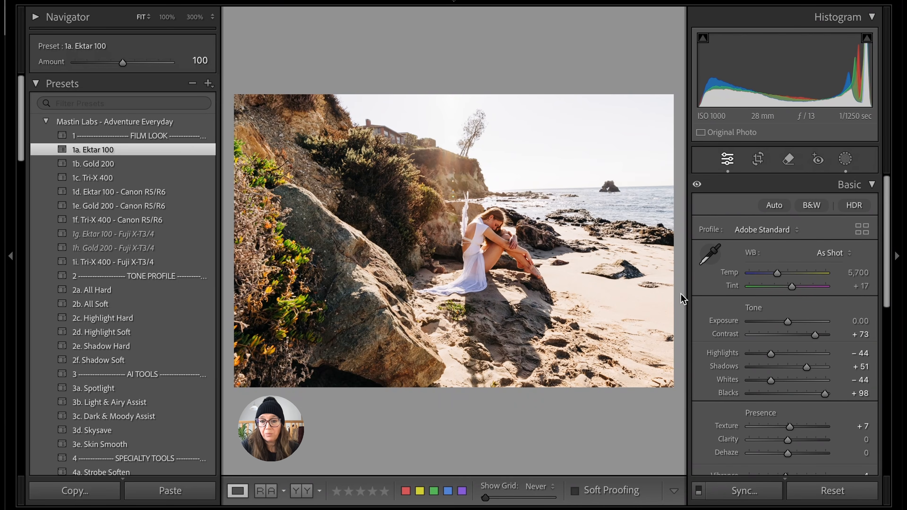
Straighten the beach photo by about 1.21 degrees and crop in tighter around the seated woman
left_click(759, 160)
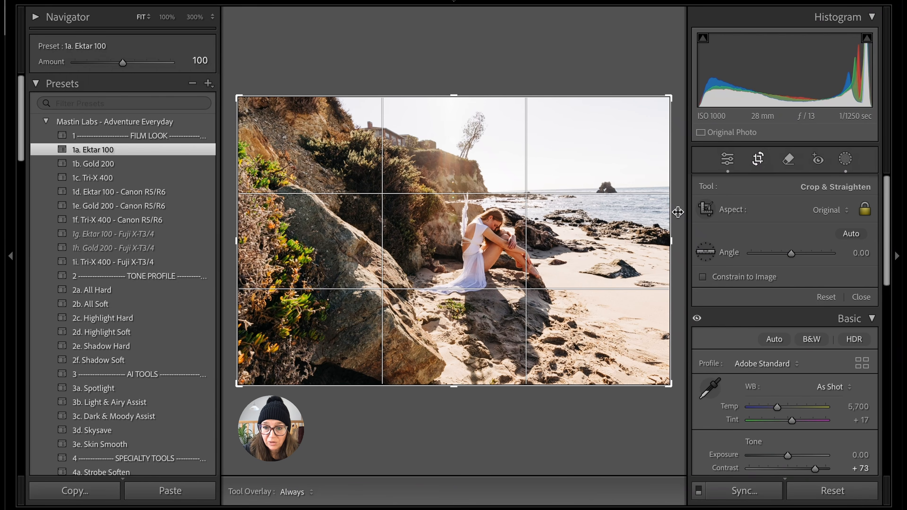
left_click_drag(678, 212, 678, 213)
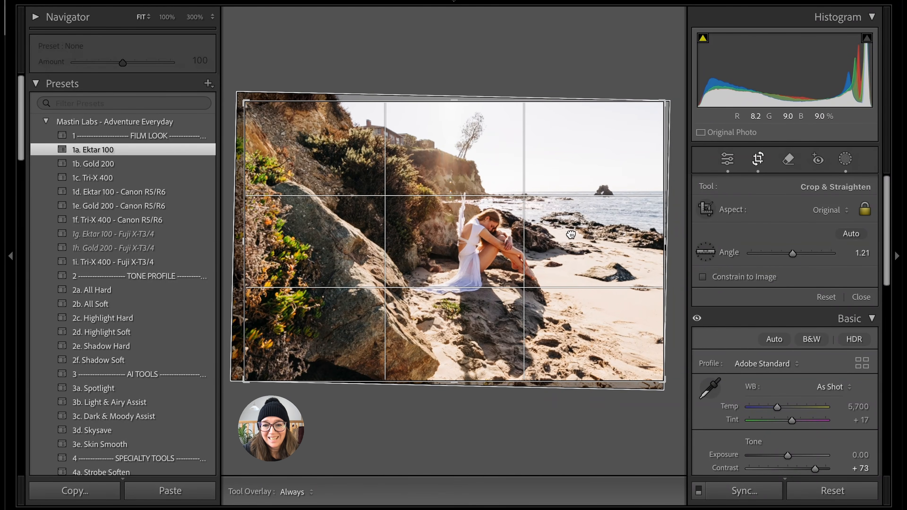
left_click_drag(243, 389, 279, 359)
key("Return")
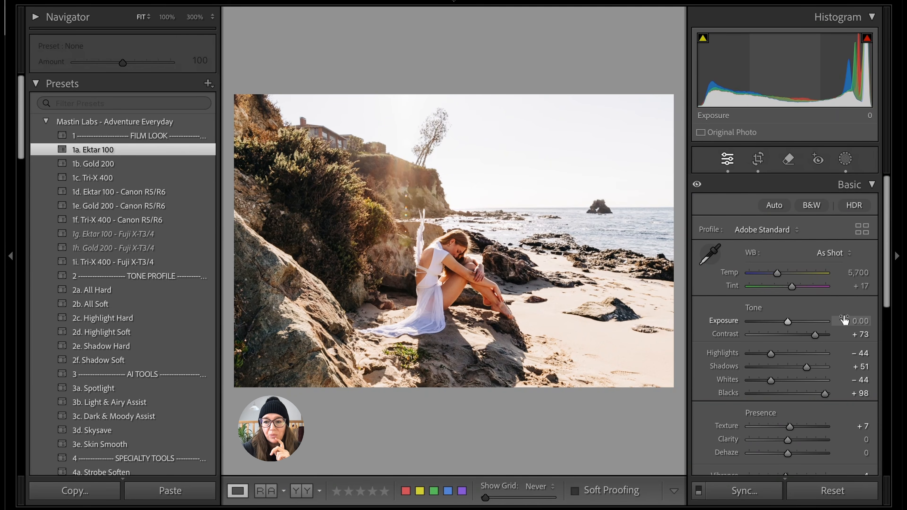
Set the photo's exposure to +0.20 and warm the white balance temperature to 6,000
key("Up")
key("Up")
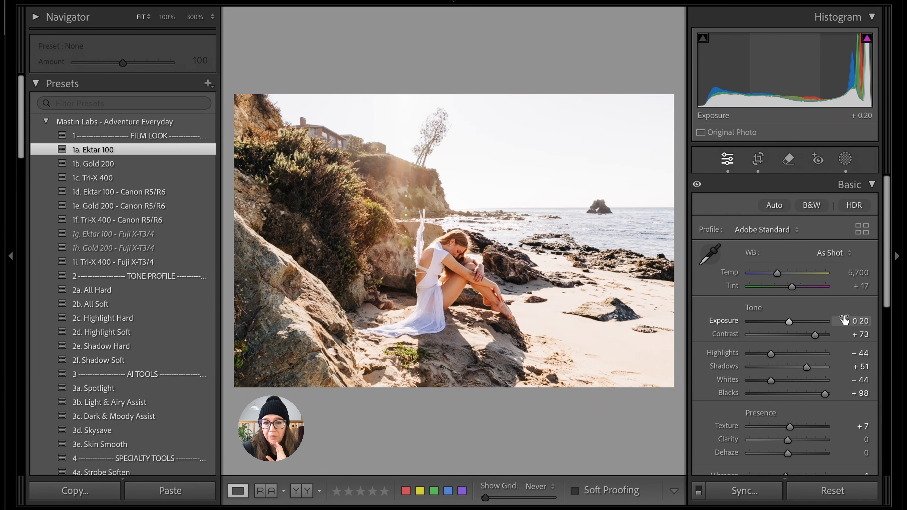
key("Up")
key("Up")
key("Up")
key("Up")
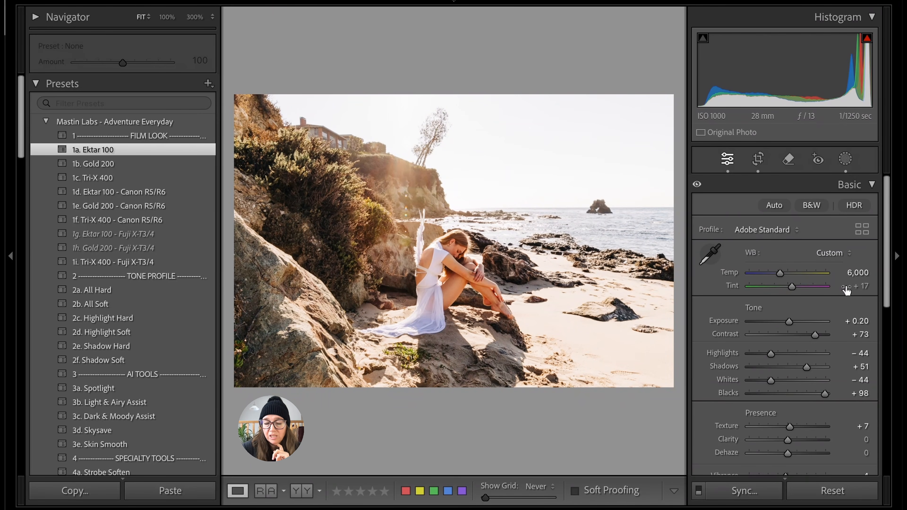
Set the white balance tint to +22
key("Up")
key("Up")
key("Up")
key("Up")
key("Up")
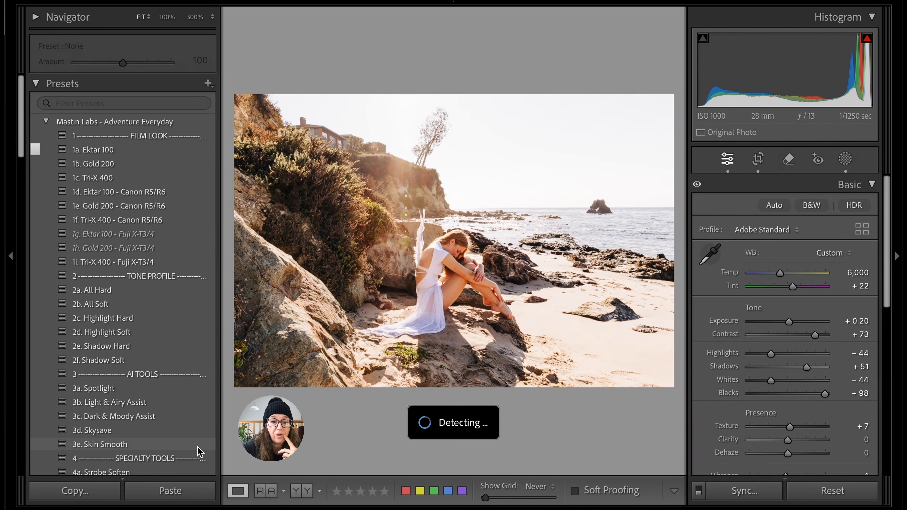
Apply the 3d. Skysave and 2b. All Soft presets from Mastin Labs - Adventure Everyday
scroll(196, 446, "down", 5)
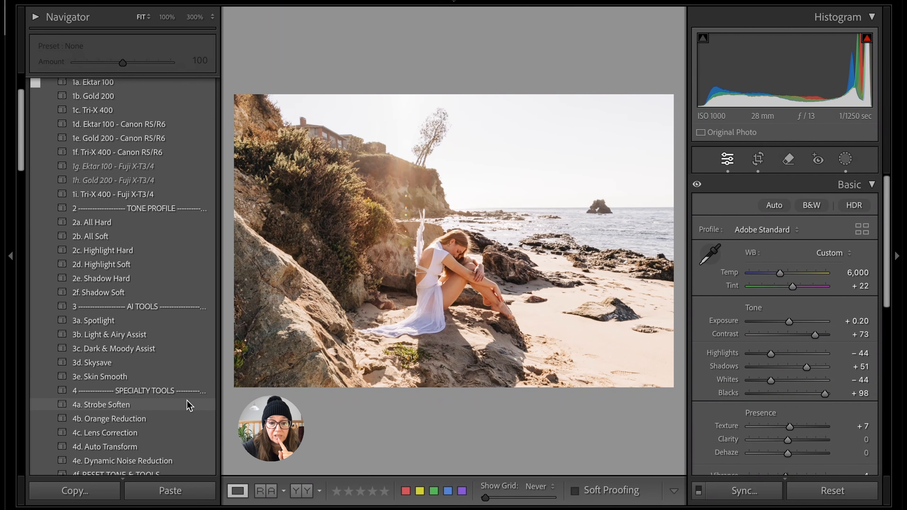
left_click(169, 367)
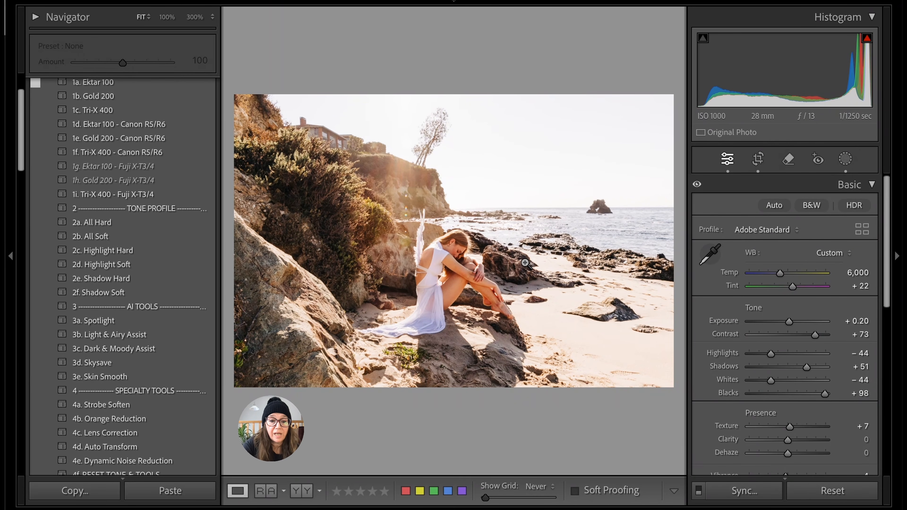
left_click(138, 368)
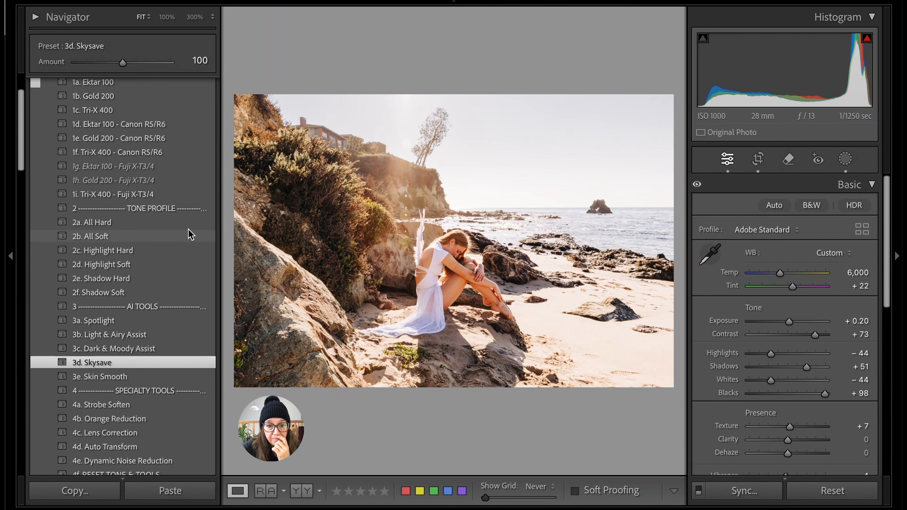
left_click(180, 238)
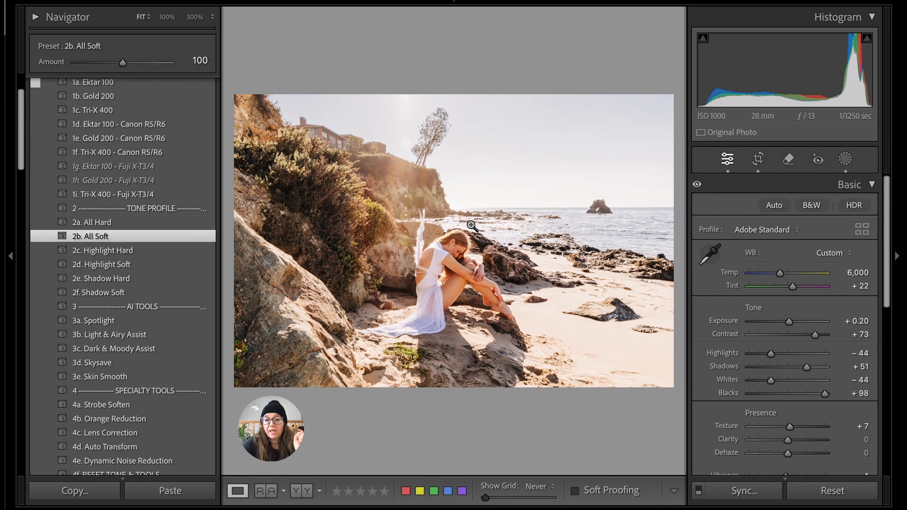
Examine the Adventure Everyday - Shadow Soft mask's luminance range and adjustment sliders, undoing a trial exposure change
left_click(846, 161)
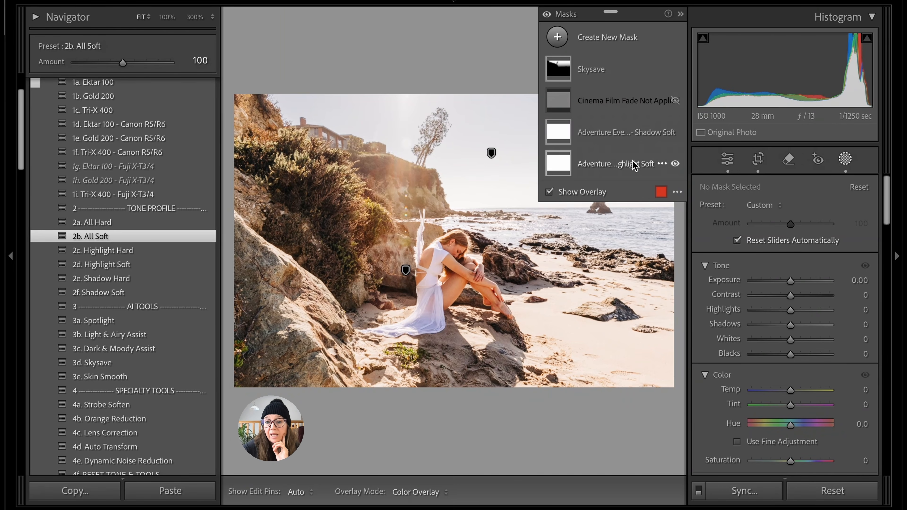
left_click(627, 137)
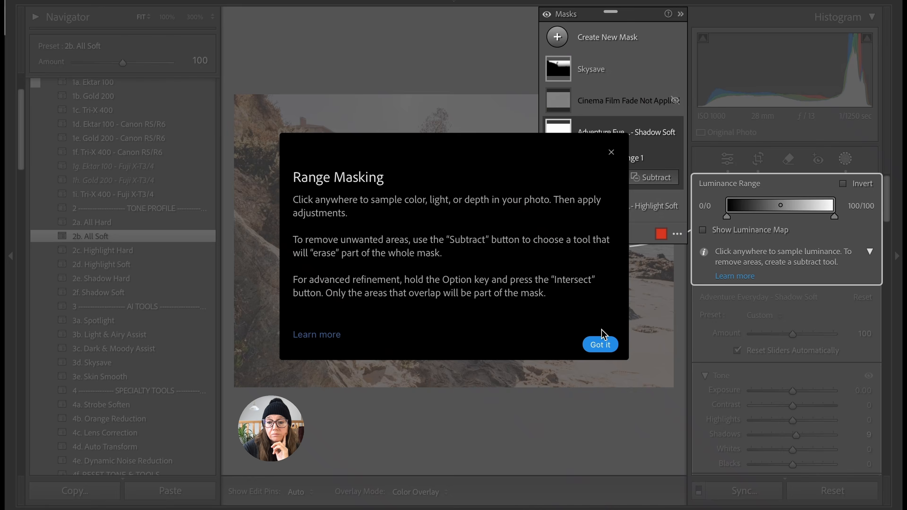
left_click(601, 345)
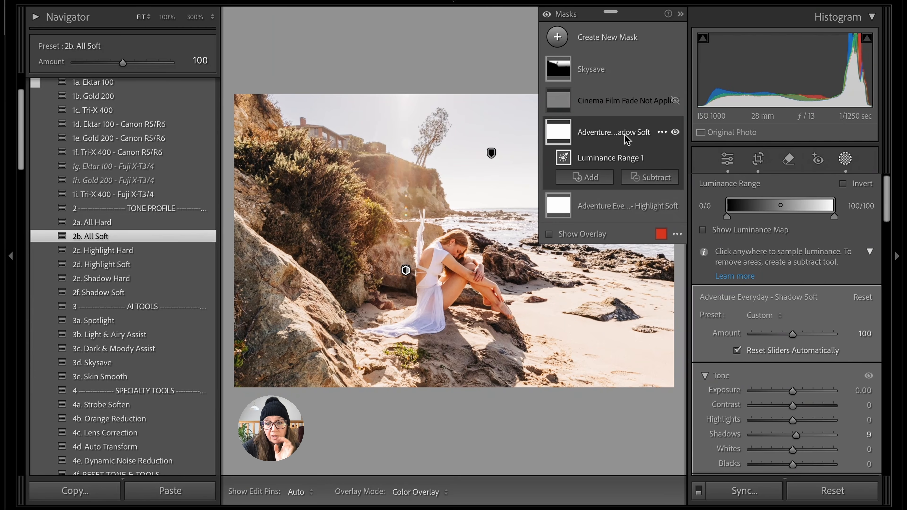
mouse_move(794, 391)
left_mouse_down()
mouse_move(801, 391)
mouse_move(794, 392)
left_mouse_up()
key("ctrl+z")
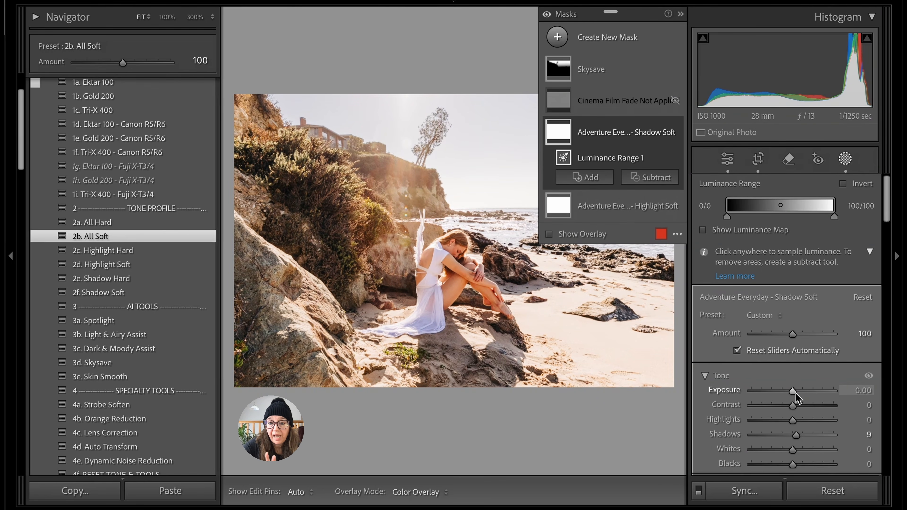
scroll(796, 393, "down", 3)
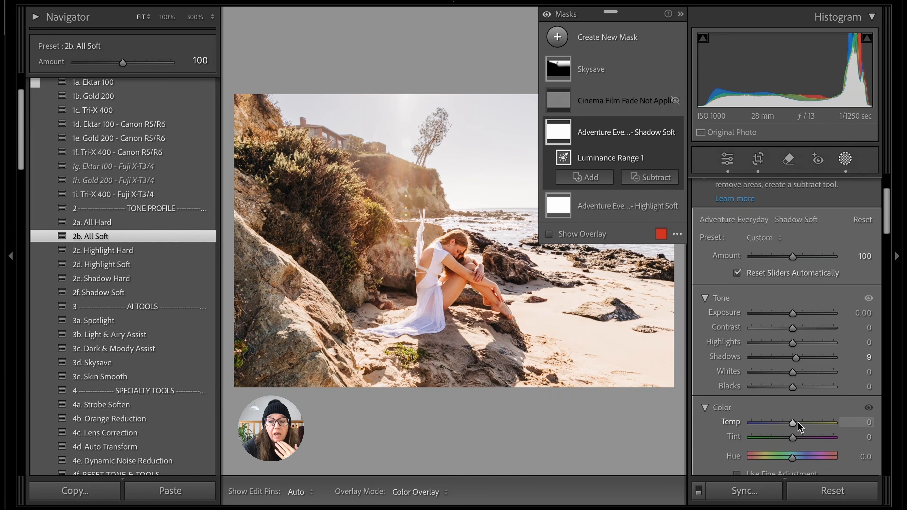
left_click(845, 161)
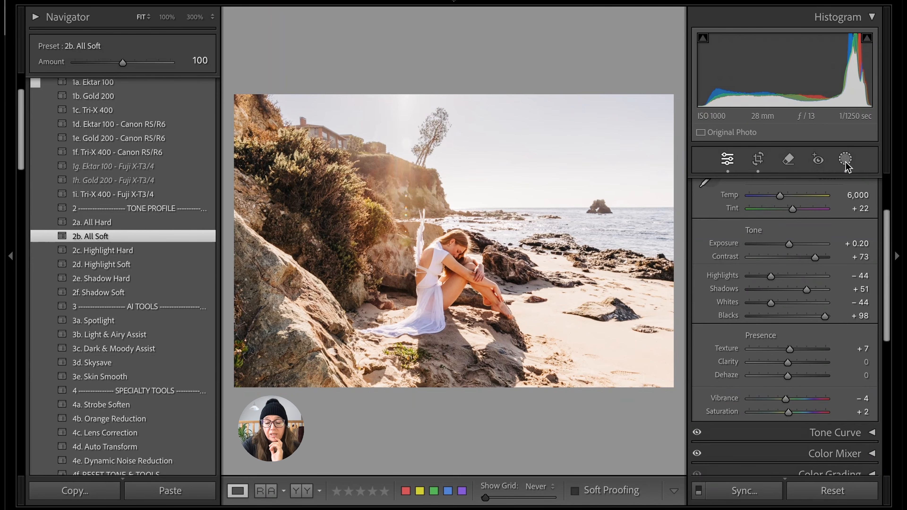
Raise the photo's overall exposure to +0.50
key("Up")
key("Up")
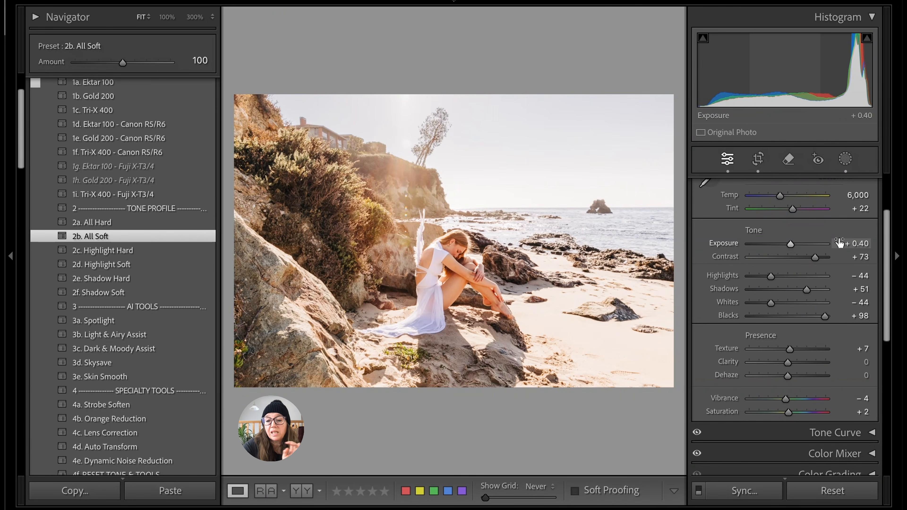
key("Up")
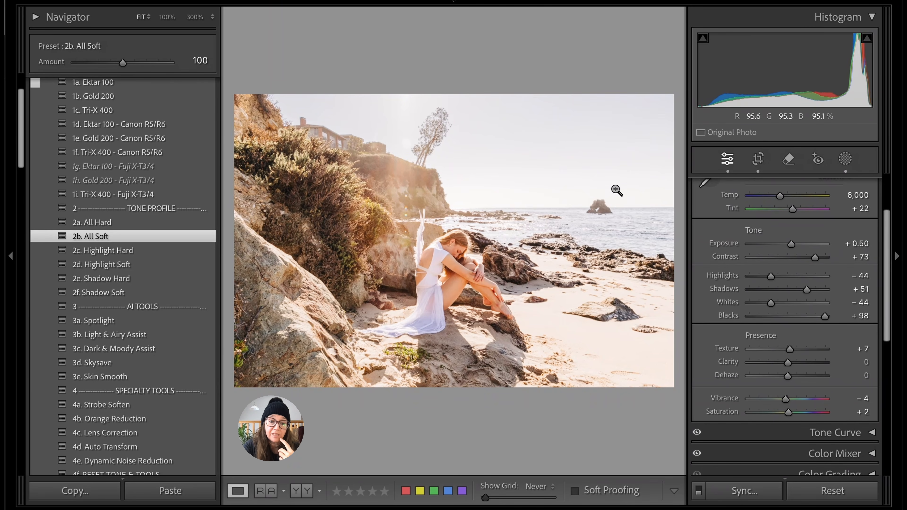
Apply the 3a. Spotlight preset from Mastin Labs - Adventure Everyday to the seated-woman photo
scroll(192, 332, "down", 5)
scroll(192, 334, "up", 4)
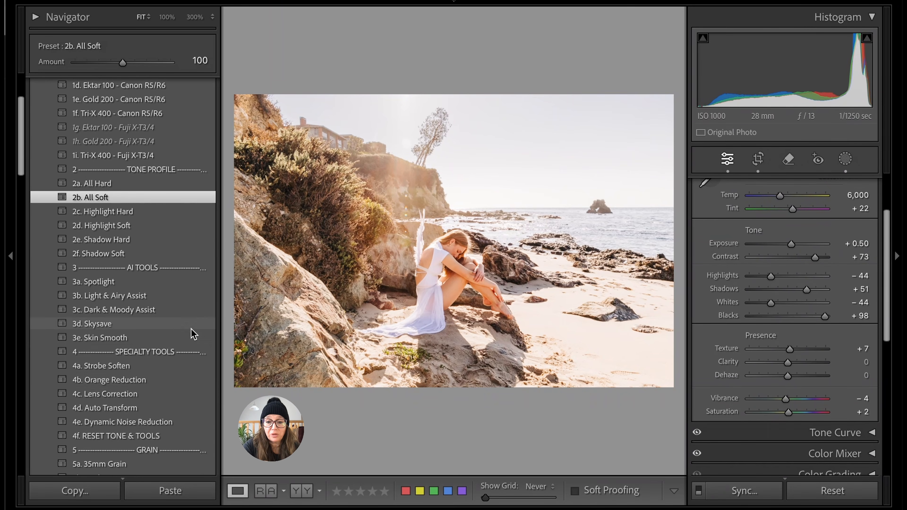
scroll(193, 334, "up", 4)
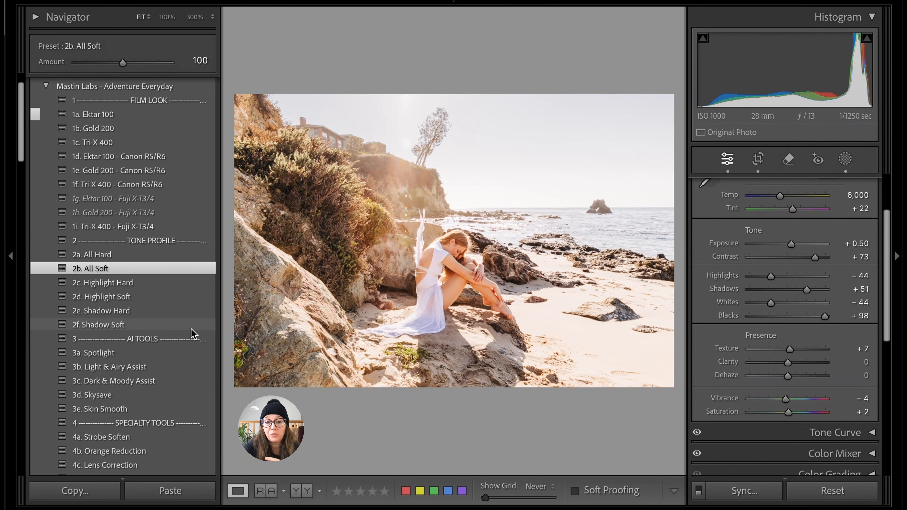
left_click(178, 356)
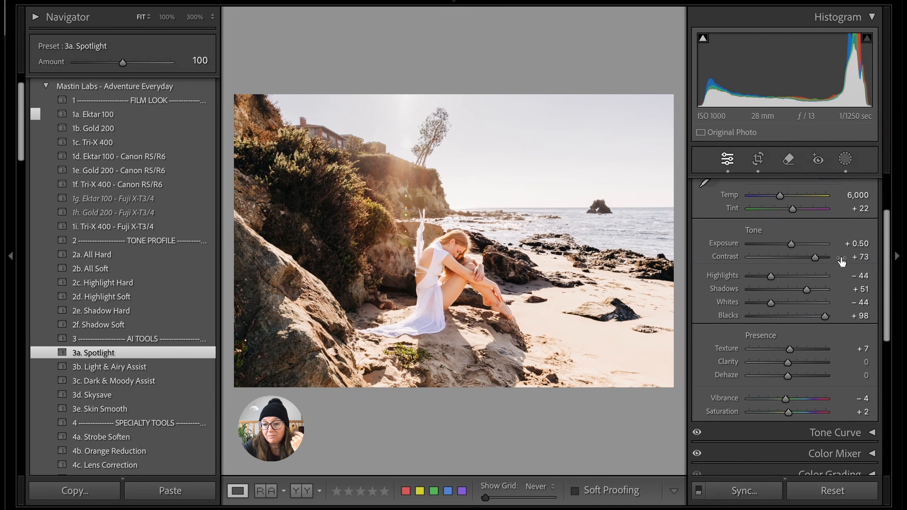
Brighten the spotlighted photo to an exposure of +0.70
key("Up")
key("Up")
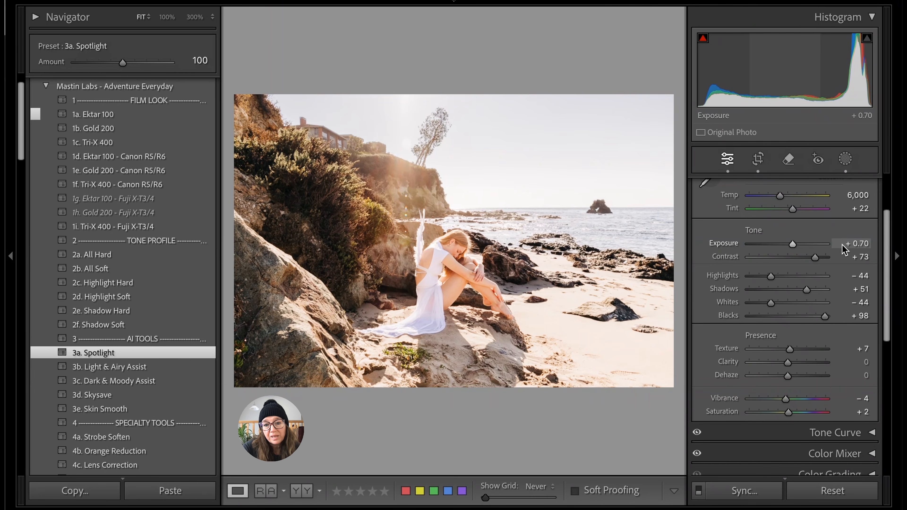
key("Up")
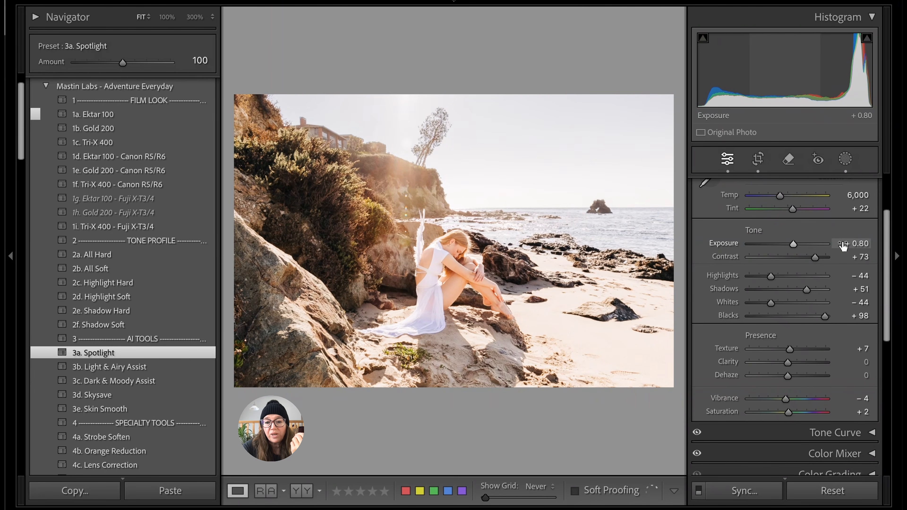
key("Down")
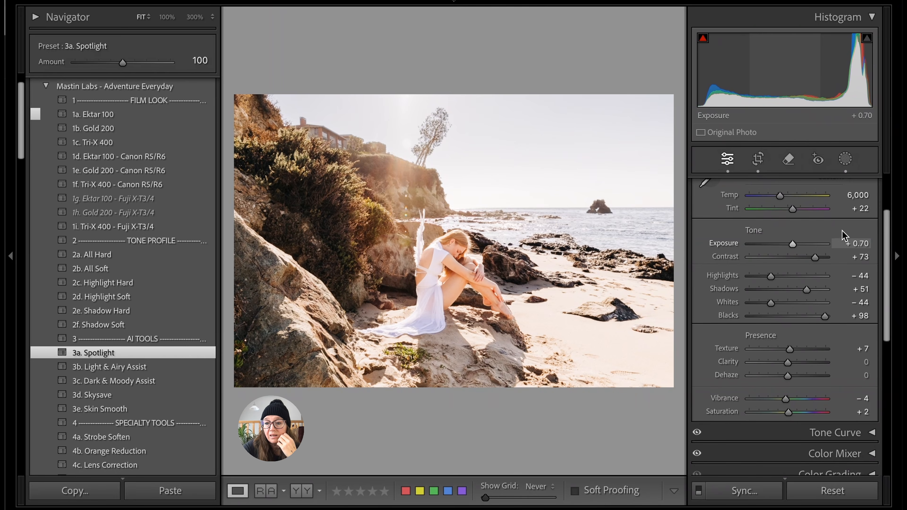
Warm the photo's white balance temperature to 6,500
scroll(842, 235, "up", 3)
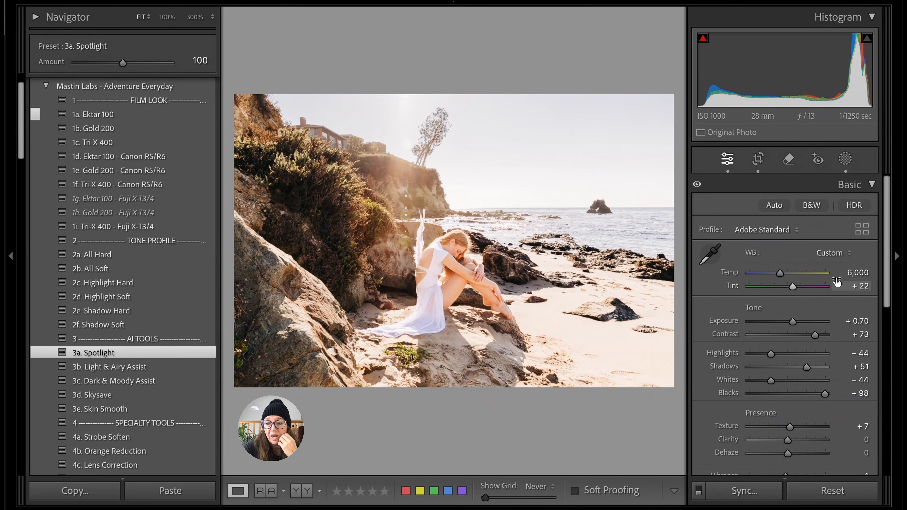
key("Up")
key("Up")
key("Up")
key("Up")
key("Up")
key("Up")
key("Up")
key("Up")
key("Up")
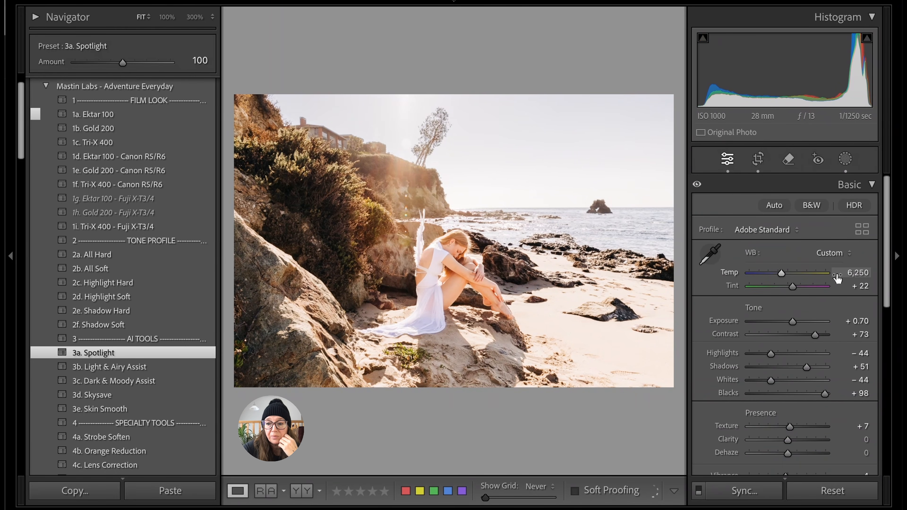
key("Up")
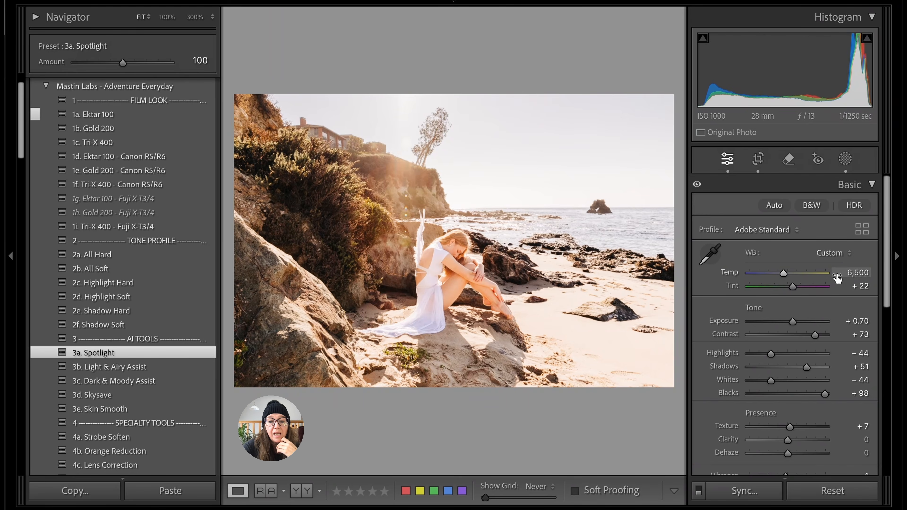
Go to the next photo, the standing woman against the sun, and rotate its crop to level the horizon
key("Right")
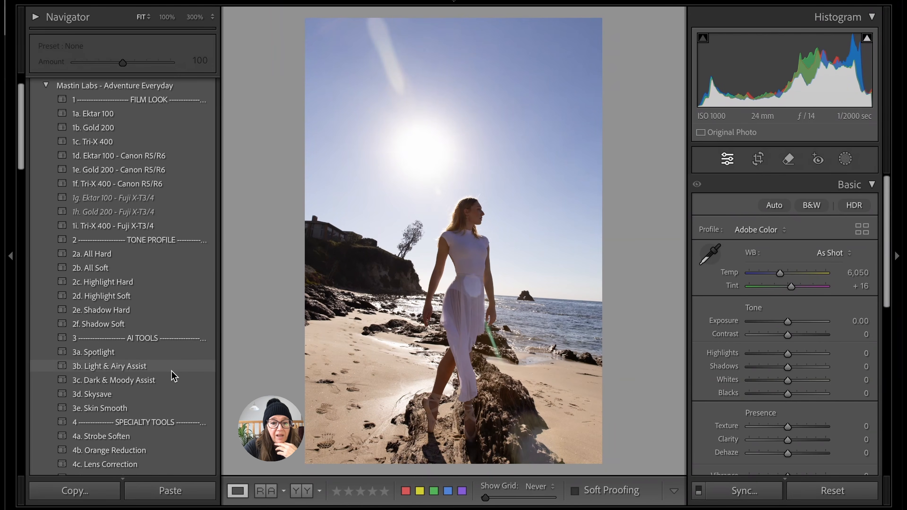
scroll(172, 375, "down", 10)
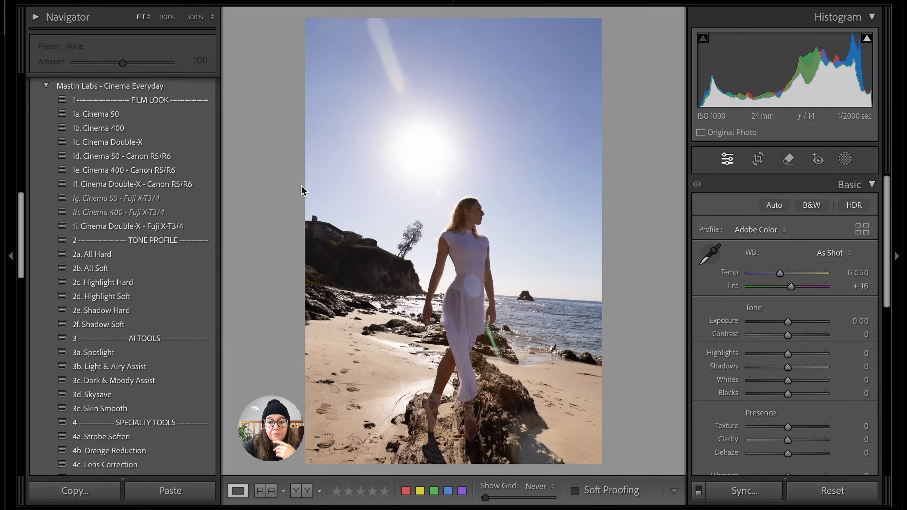
key("r")
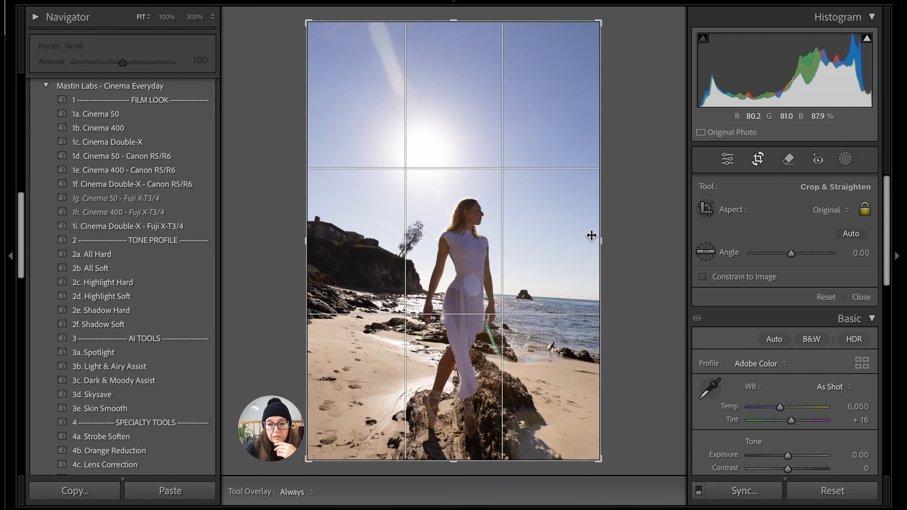
mouse_move(613, 242)
left_mouse_down()
mouse_move(628, 243)
mouse_move(625, 231)
left_mouse_up()
key("Return")
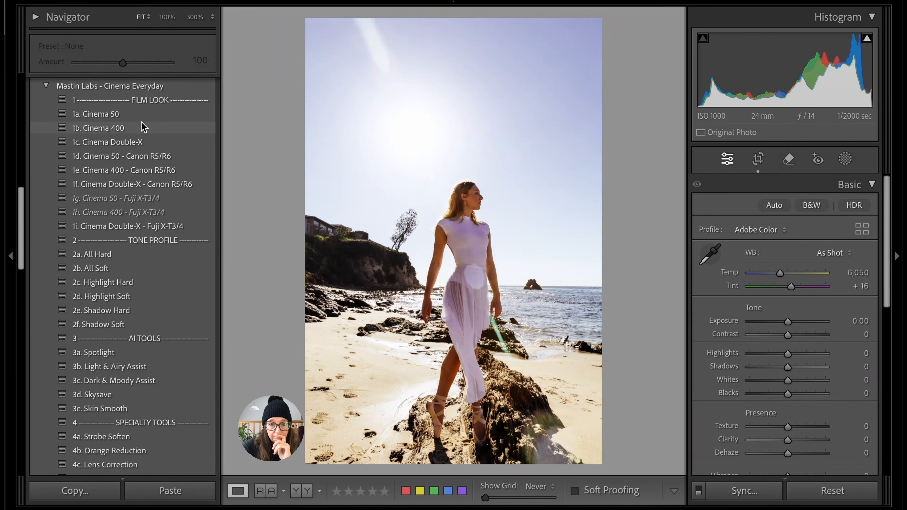
Apply the 1a. Cinema 50 and 3d. Skysave presets from Mastin Labs - Cinema Everyday
left_click(143, 119)
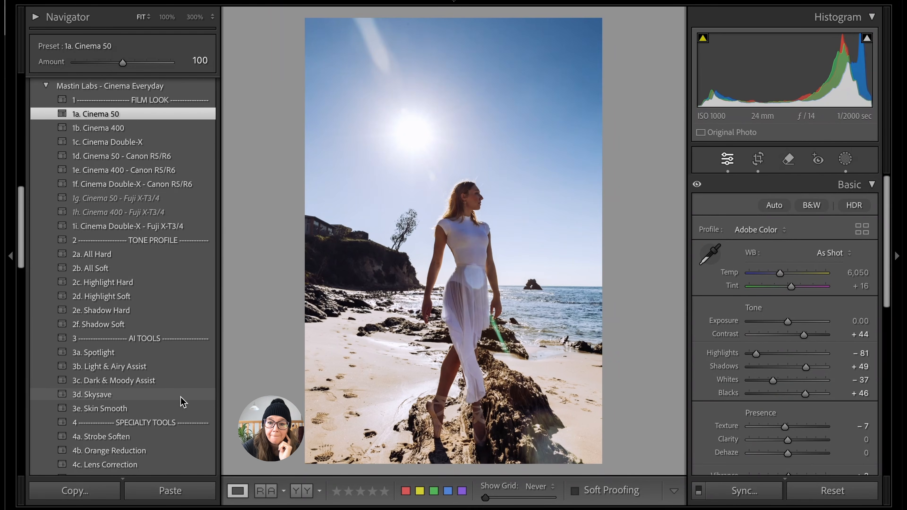
left_click(182, 402)
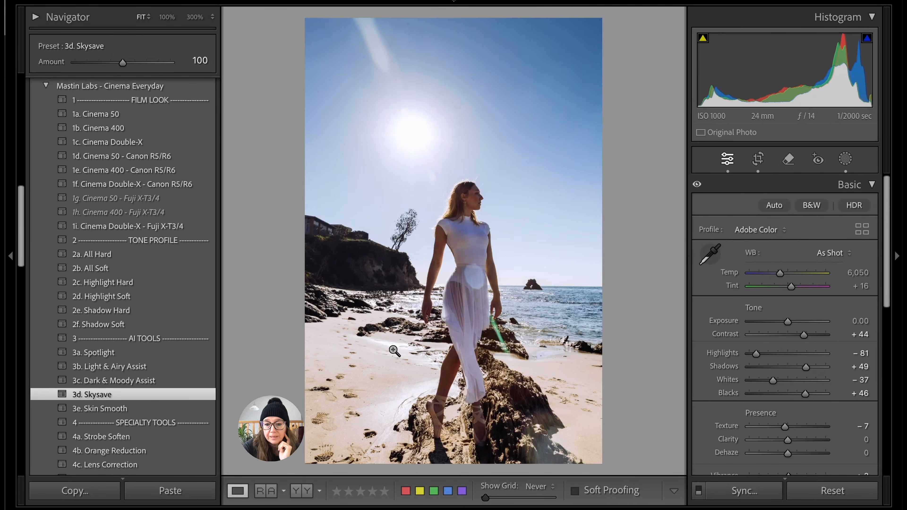
Set the standing-woman photo's exposure to +0.70
key("Up")
key("Up")
key("Up")
key("Up")
key("Up")
key("Up")
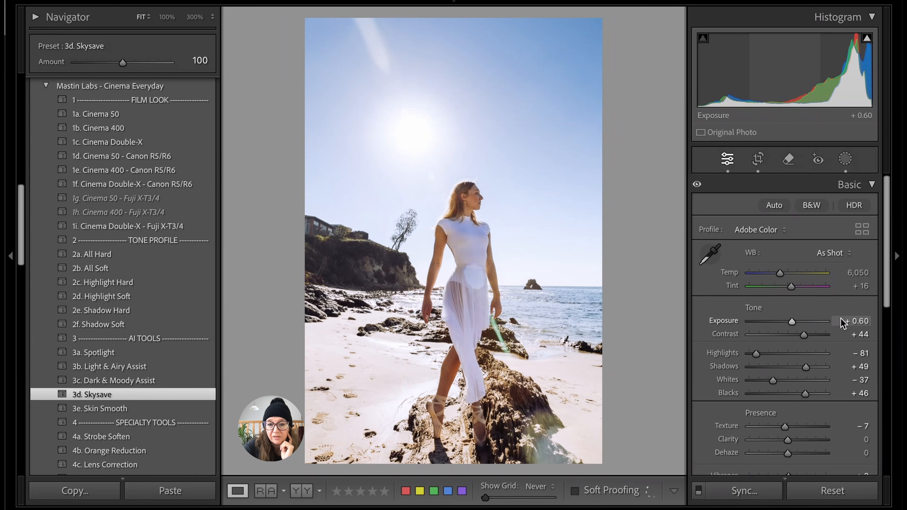
key("Up")
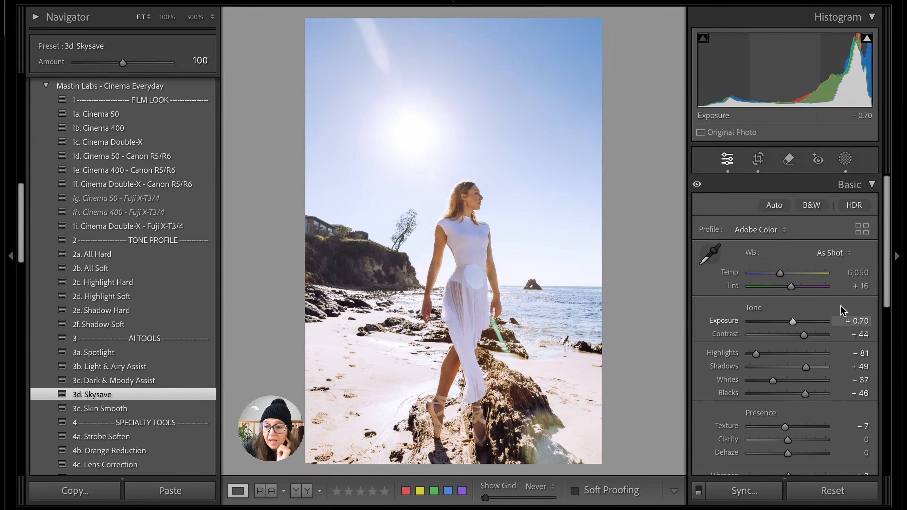
Warm the standing-woman photo's white balance to a temperature of 6,500 and a tint of +21
key("Up")
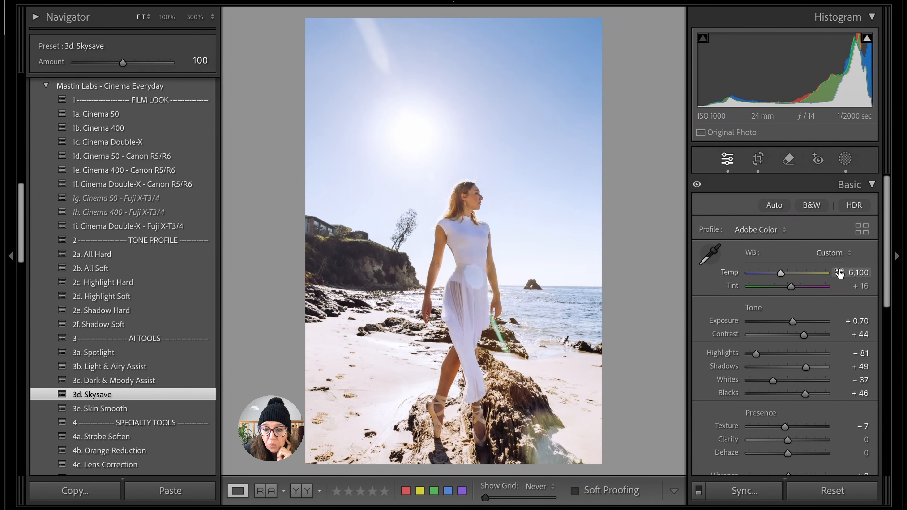
key("Up")
key("Up")
key("Up")
key("Up")
key("Up")
key("Up")
key("Up")
key("Up")
key("Up")
key("Up")
key("Up")
key("Up")
key("Up")
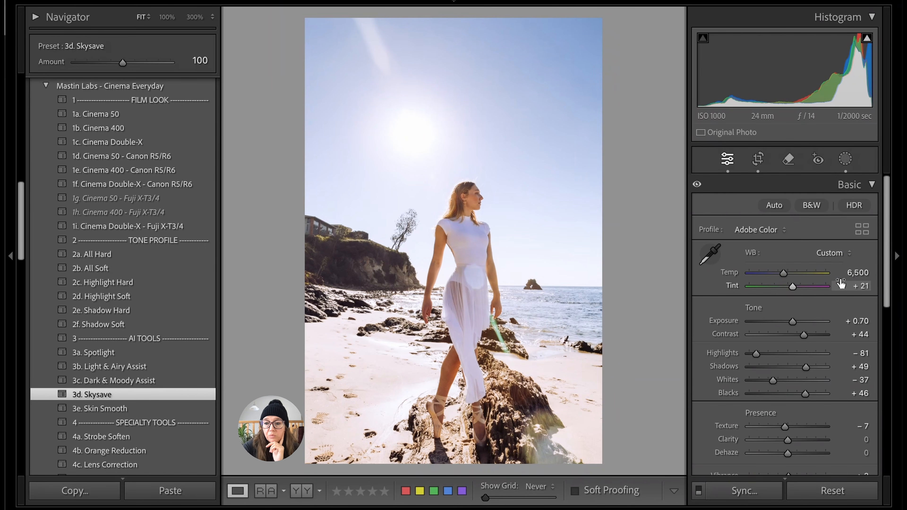
Raise the standing-woman photo's white balance temperature to 7,000 and bring its tint down to +16
key("Up")
key("Up")
key("Up")
key("Up")
key("Up")
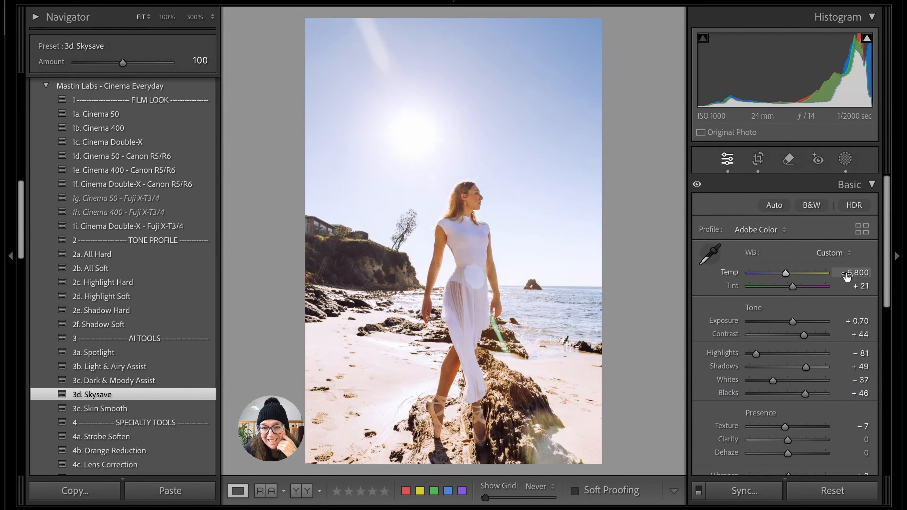
key("Up")
key("Up")
key("Up")
key("Up")
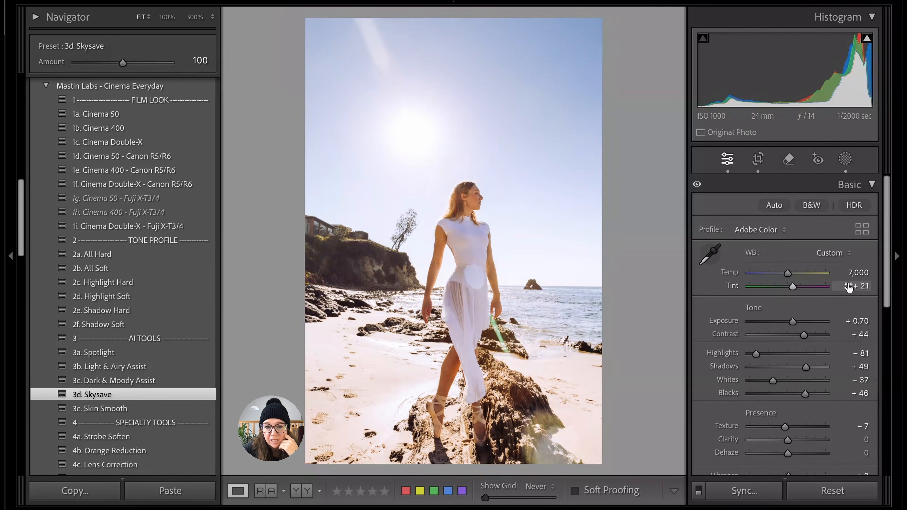
key("Down")
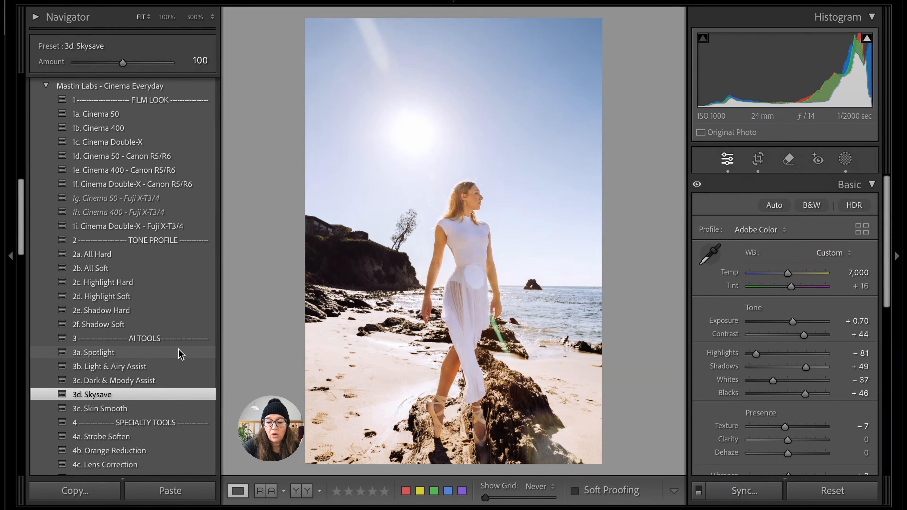
Go to the next photo, the dancer with a raised leg, and apply 1b. Superia 400 from Mastin Labs - Lifestyle Everyday
key("Right")
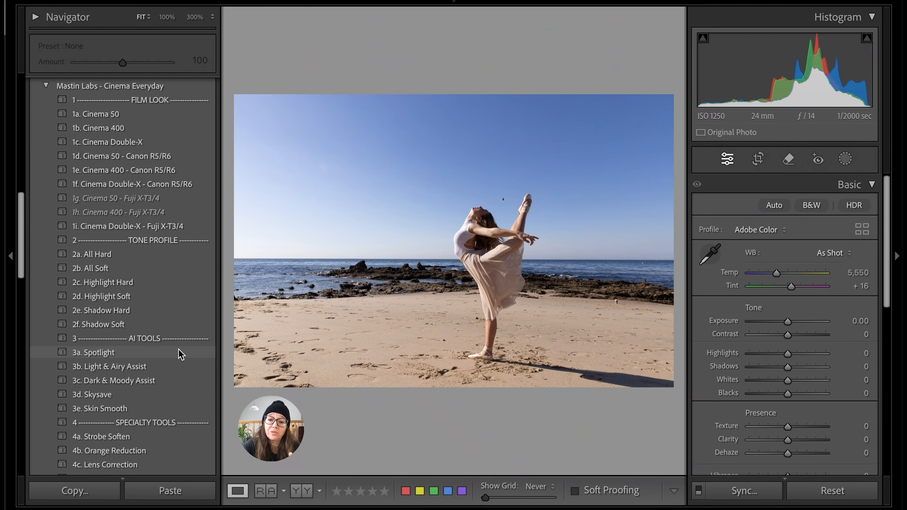
scroll(145, 379, "down", 6)
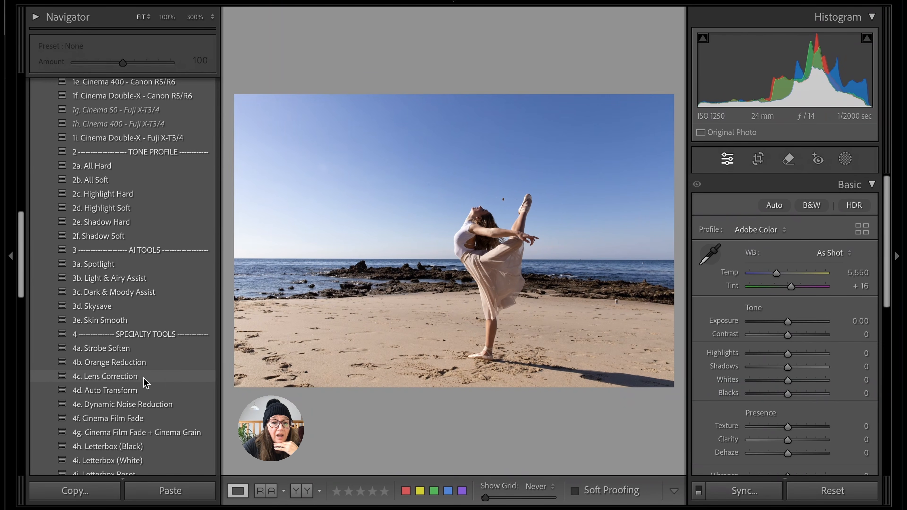
scroll(144, 383, "down", 10)
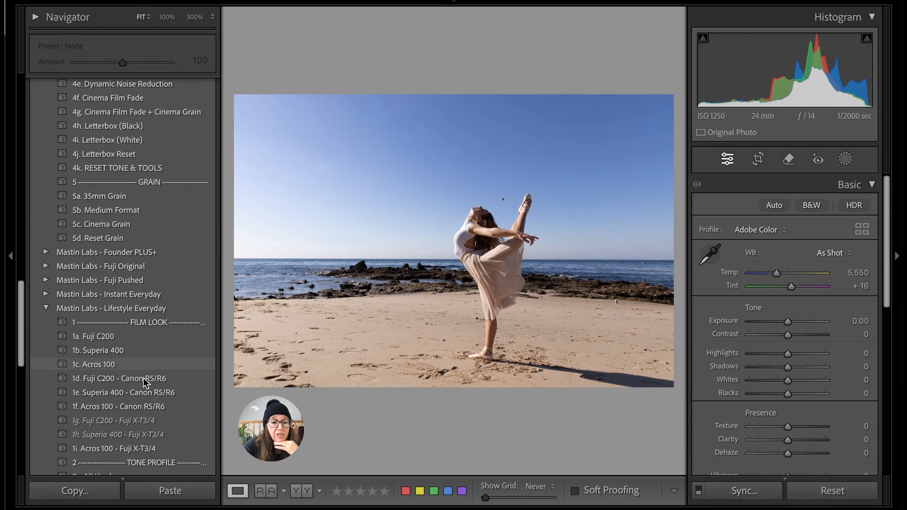
scroll(144, 382, "down", 4)
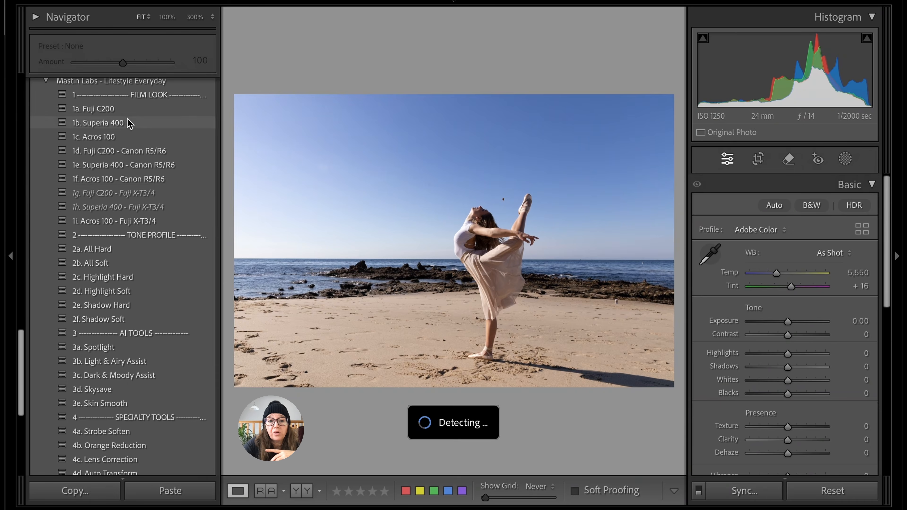
left_click(122, 123)
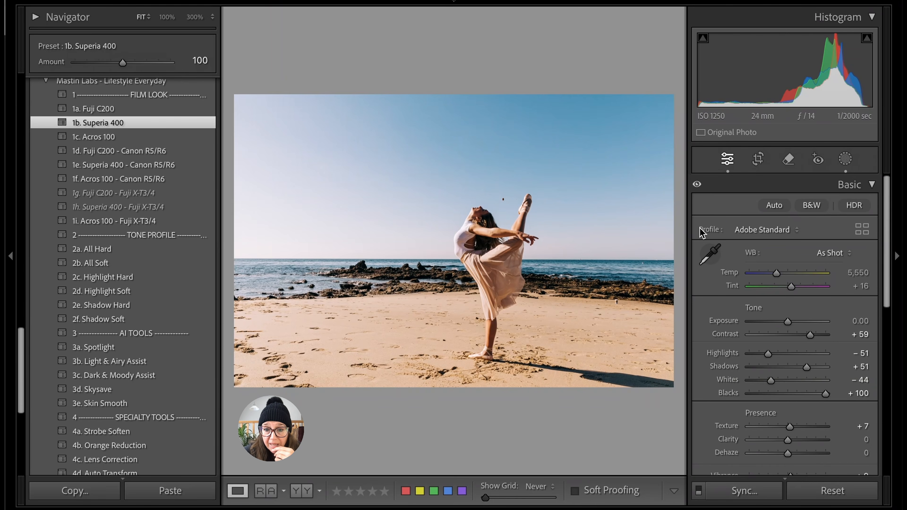
Set the dancer photo's exposure to +0.30
key("Up")
key("Up")
key("Up")
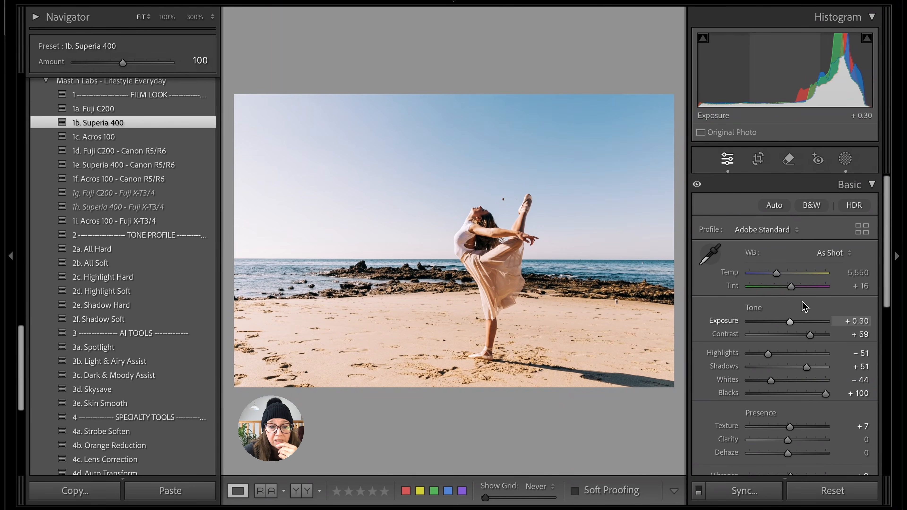
Try the 3d. Skysave preset on the dancer photo, undo it, and inspect the dark speck in the sky up close
left_click(127, 393)
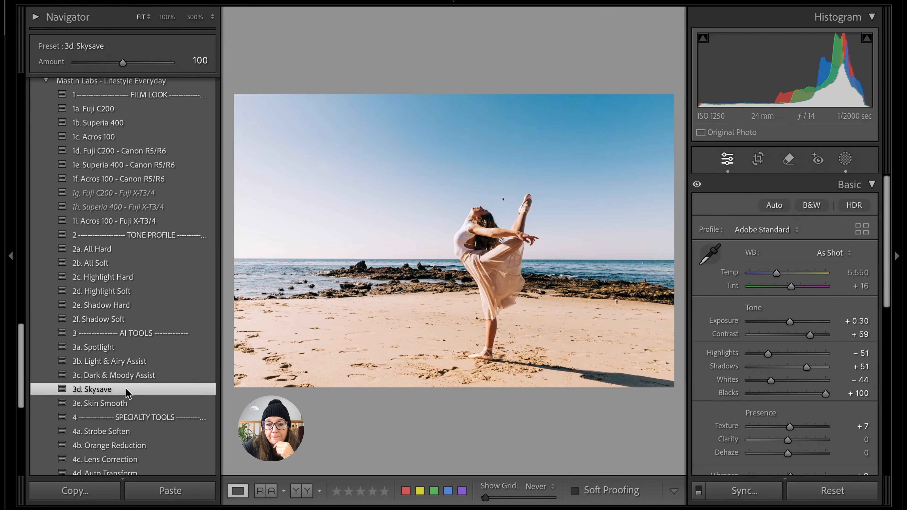
key("ctrl+z")
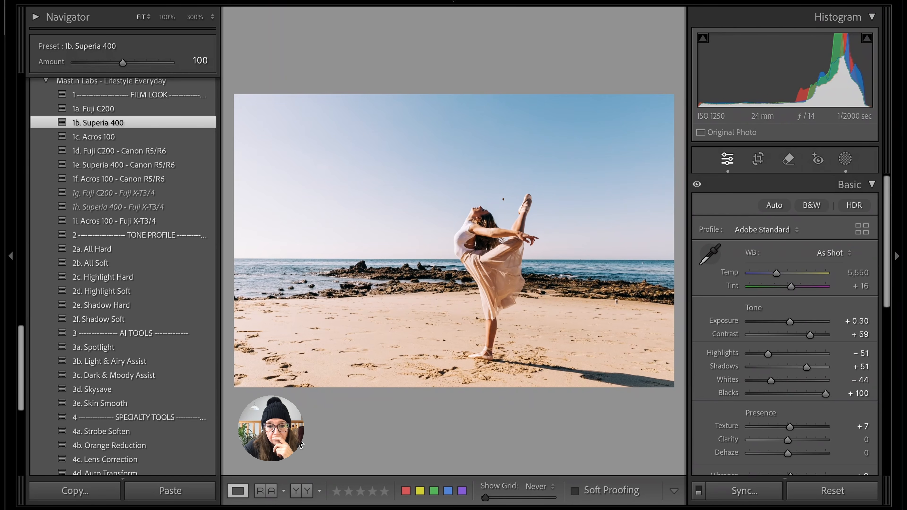
left_click(503, 198)
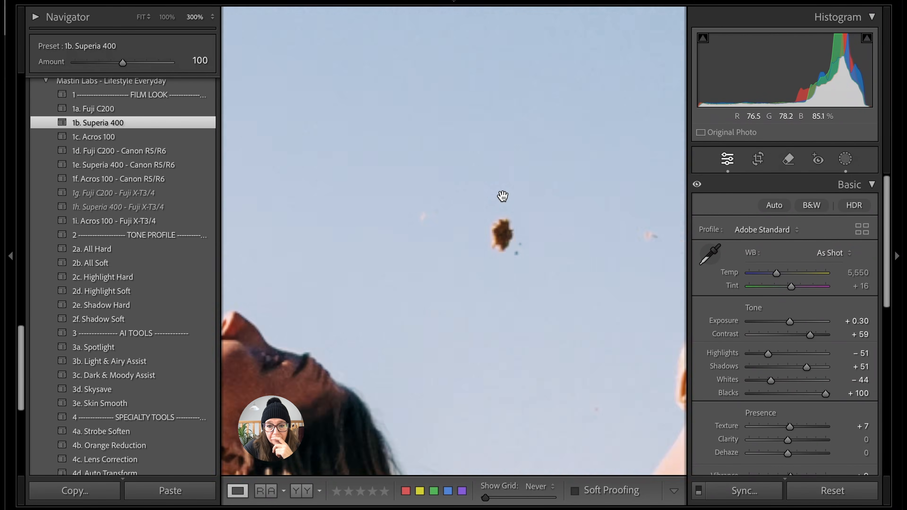
left_click(599, 276)
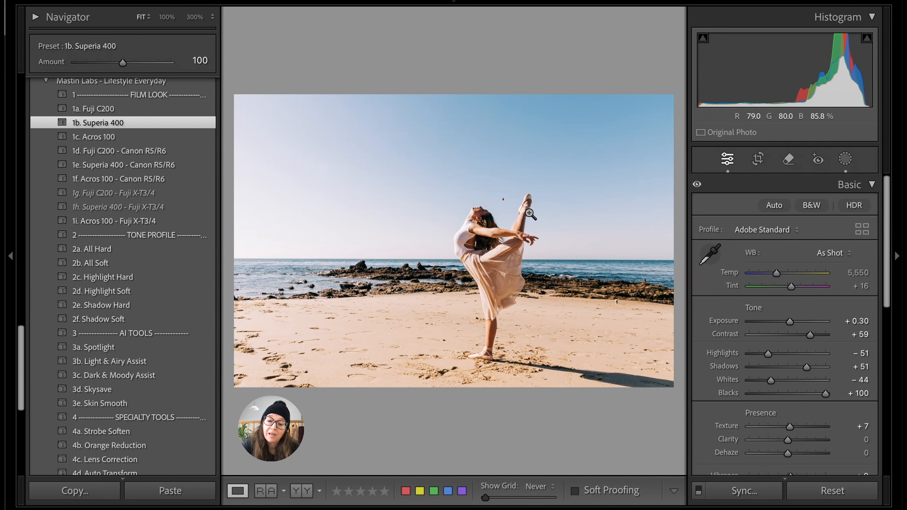
Apply the 4a. Strobe Soften and 3a. Spotlight presets to the dancer photo and raise its exposure to +0.40
left_click(168, 435)
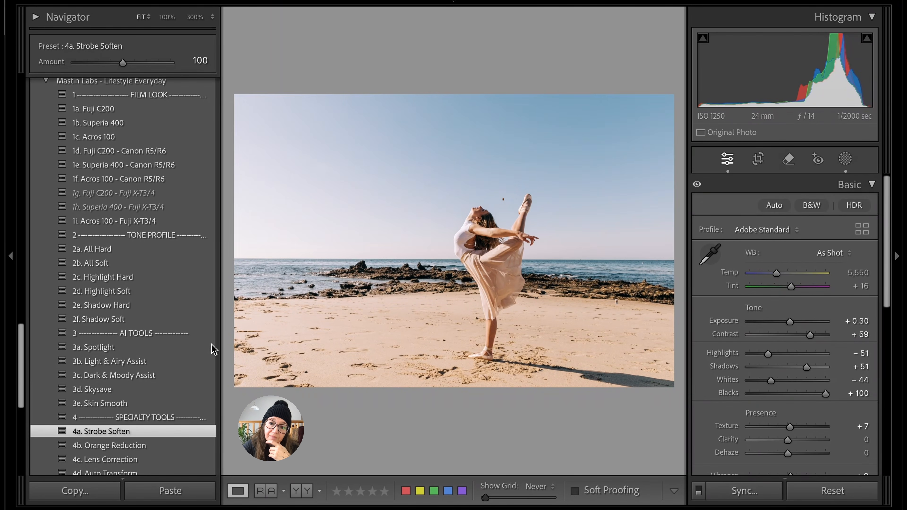
left_click(192, 347)
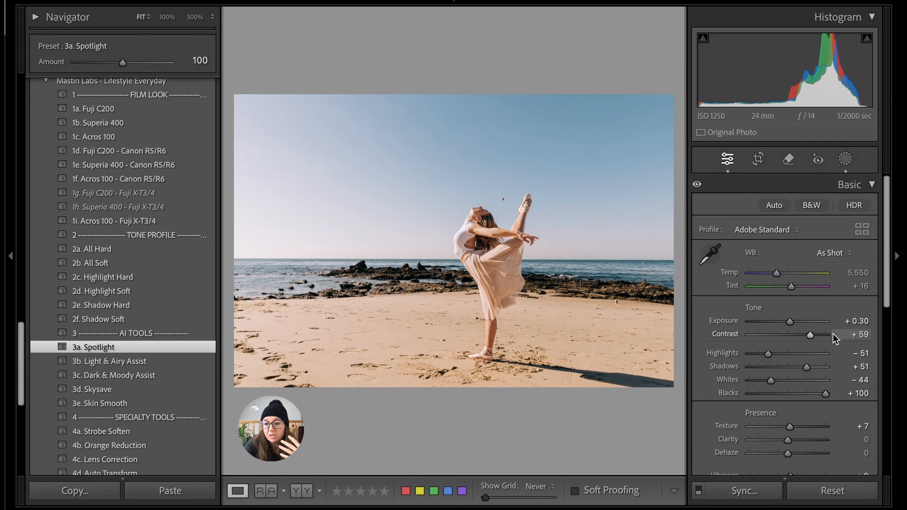
key("Up")
key("Up")
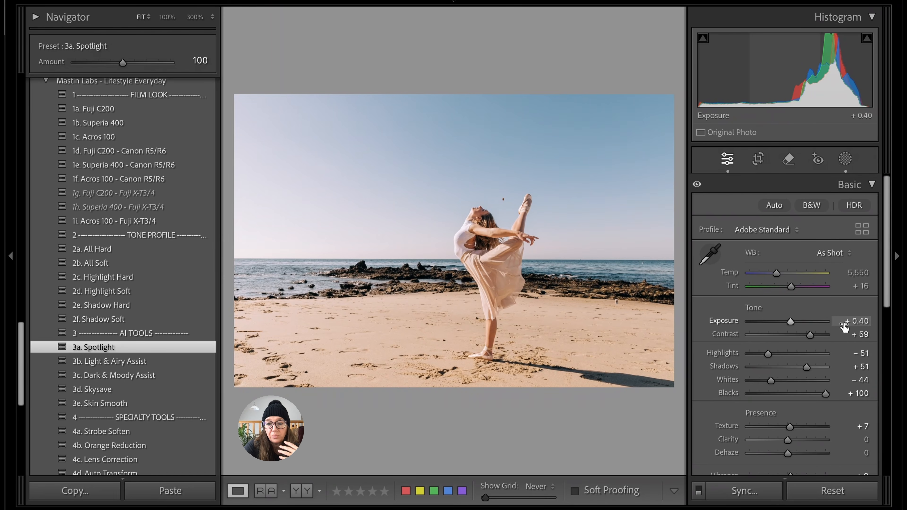